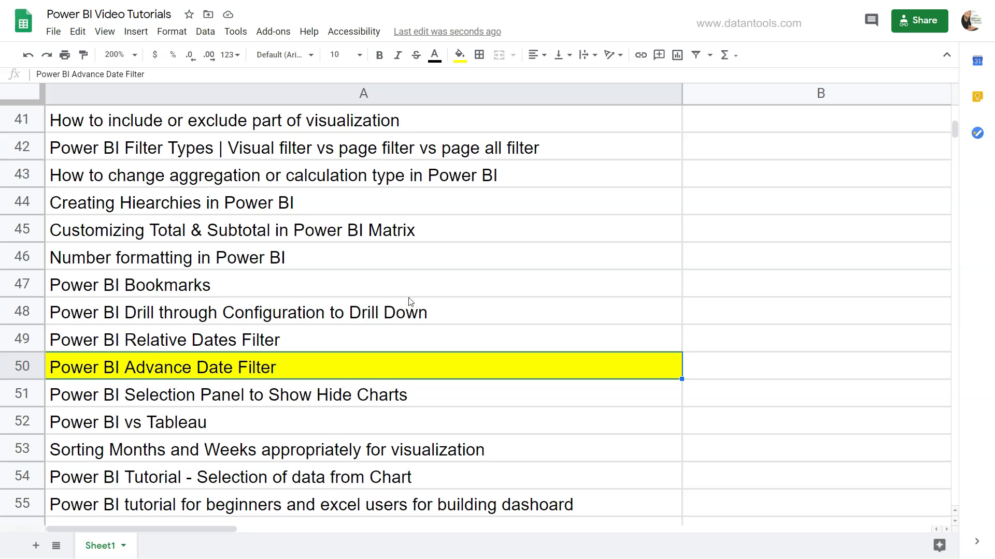
- Switch the Order Date page filter to Advanced filtering, then delete it from the page
scroll(410, 301, "up", 8)
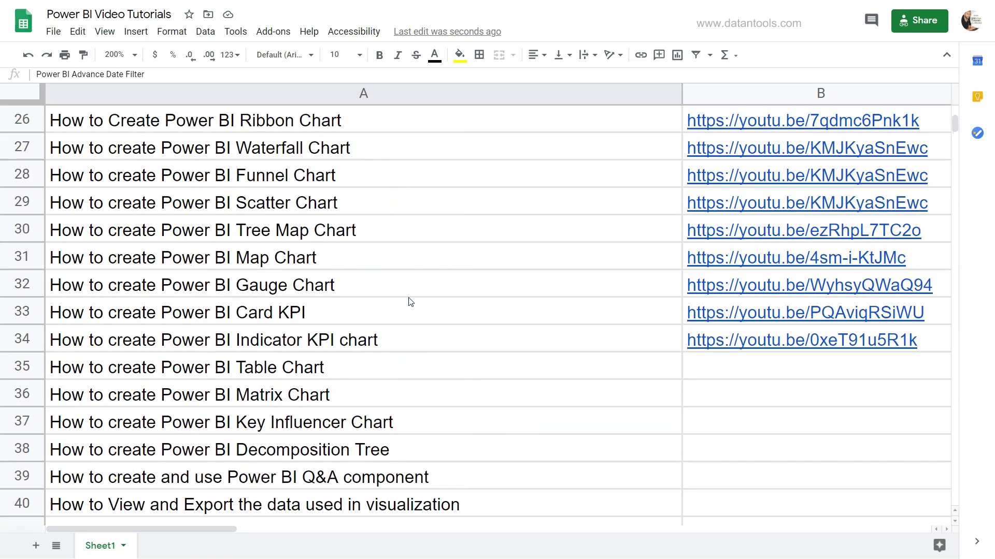
scroll(410, 302, "up", 2)
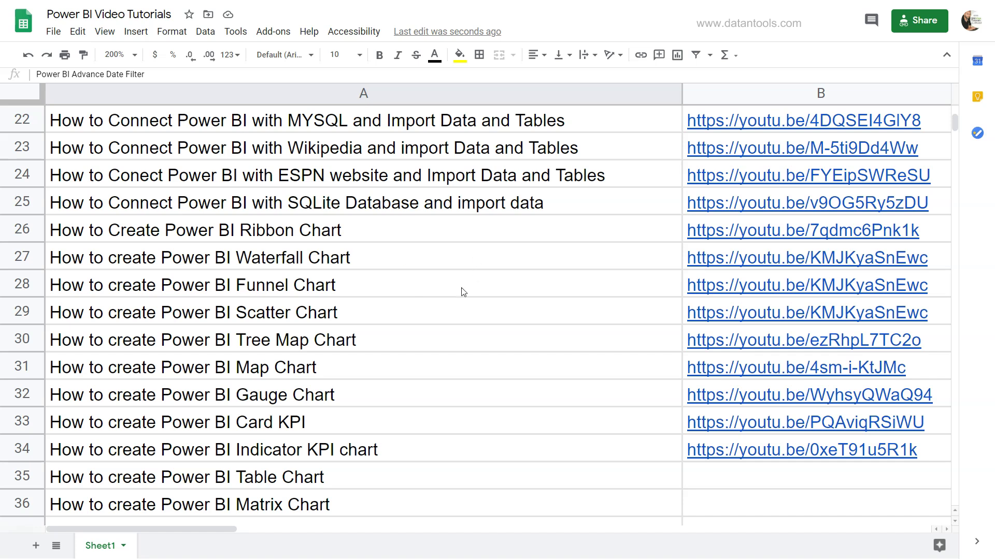
scroll(463, 291, "up", 3)
scroll(463, 291, "down", 2)
scroll(462, 291, "up", 8)
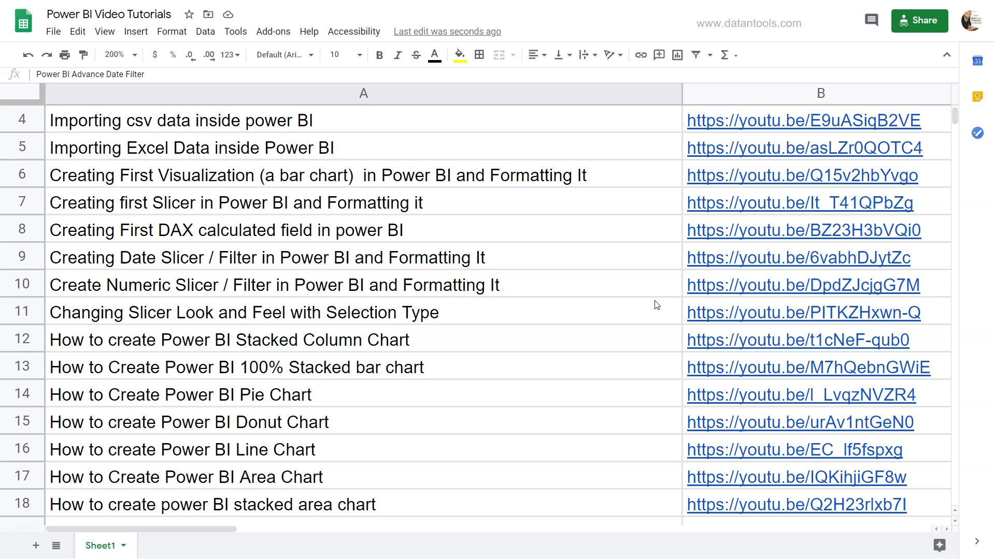
mouse_move(752, 316)
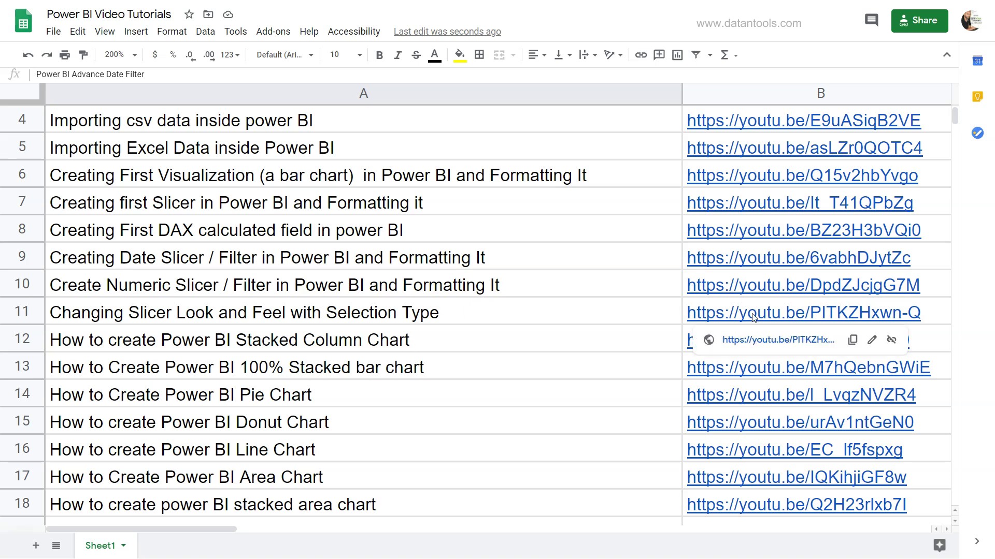
scroll(640, 411, "down", 11)
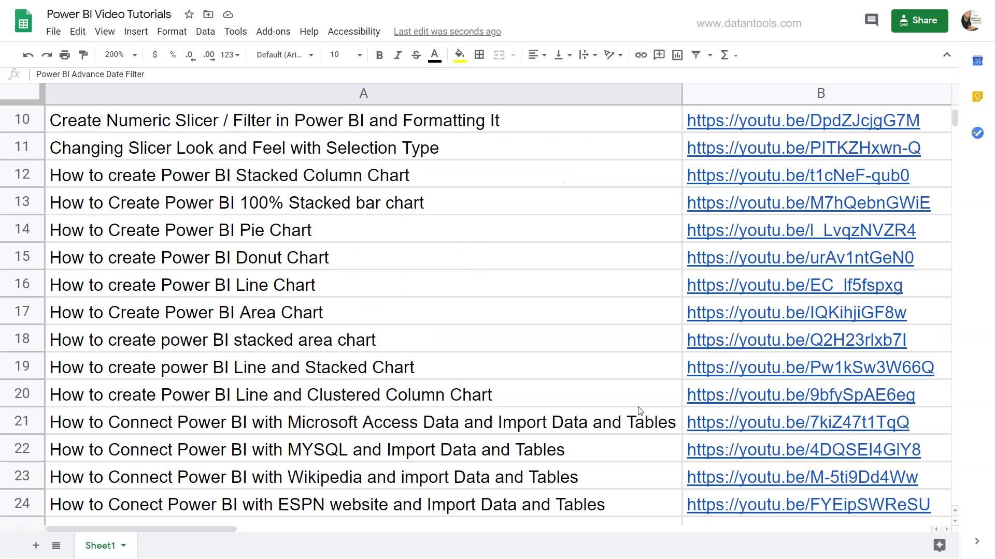
scroll(640, 411, "down", 5)
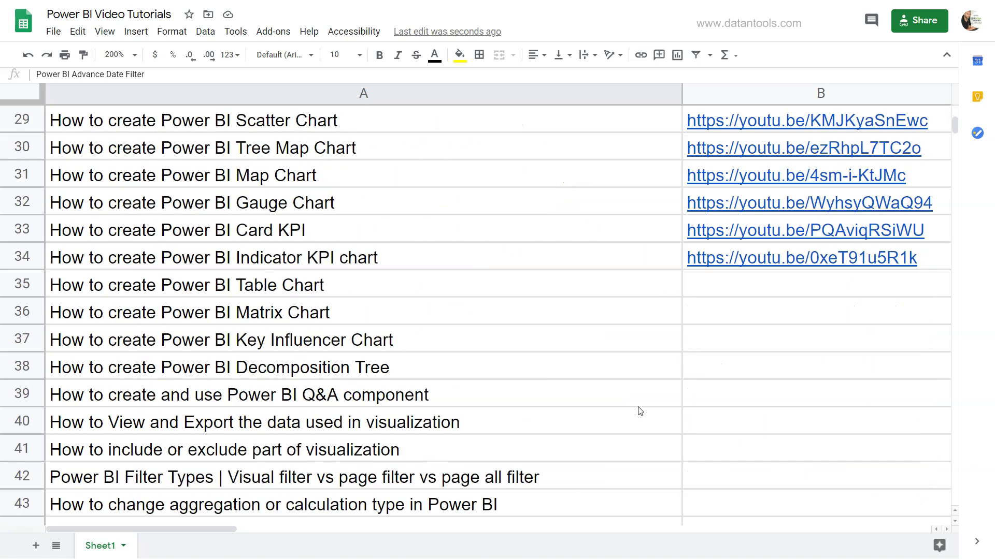
scroll(630, 378, "down", 2)
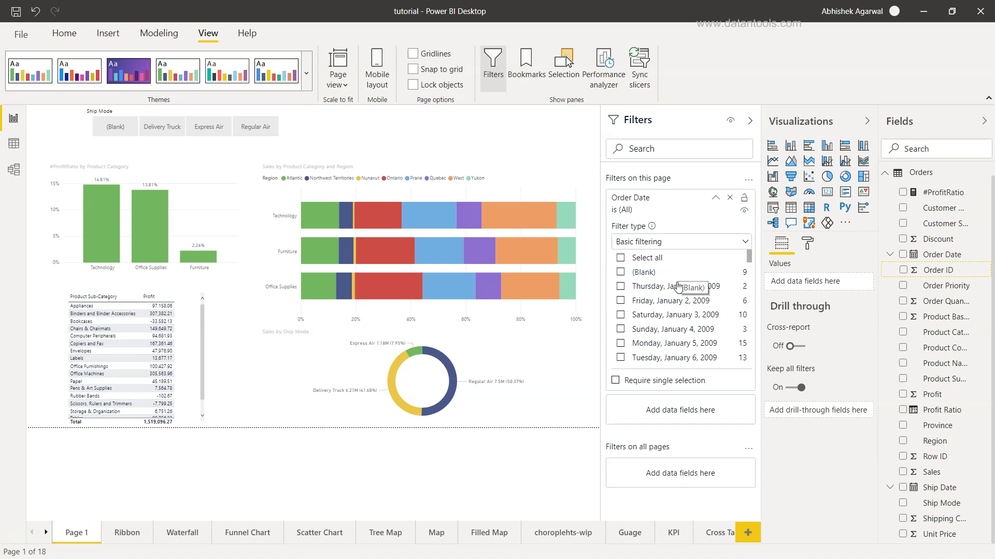
left_click(714, 241)
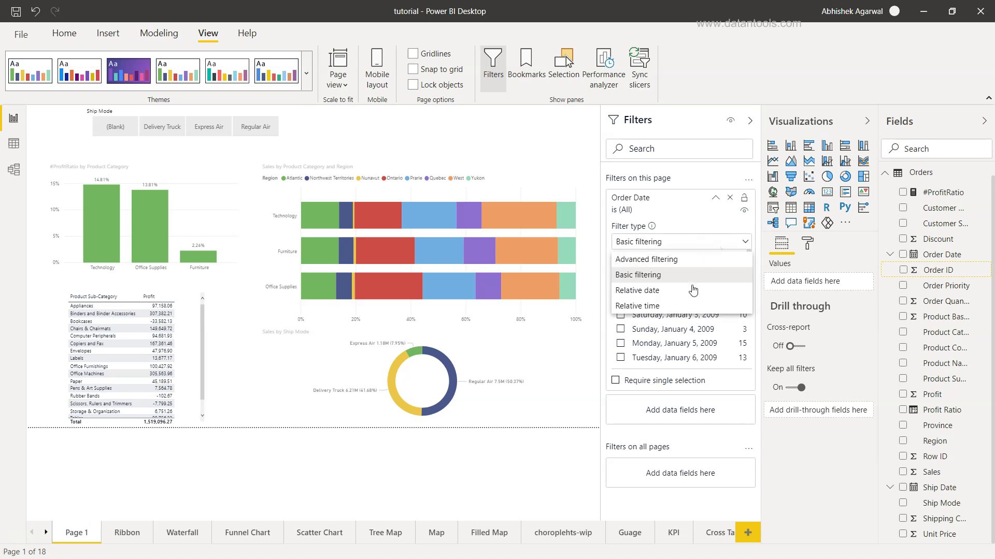
left_click(694, 264)
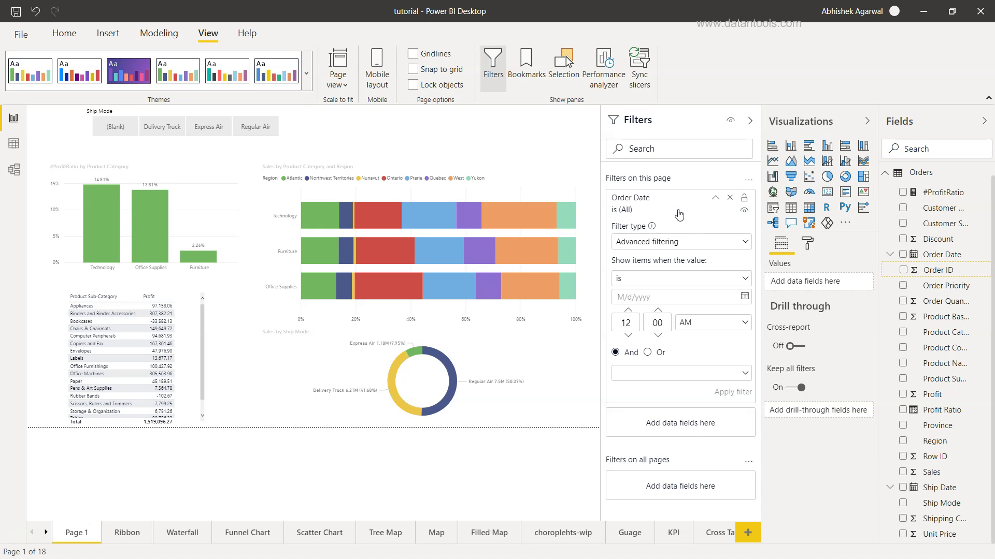
left_click(729, 198)
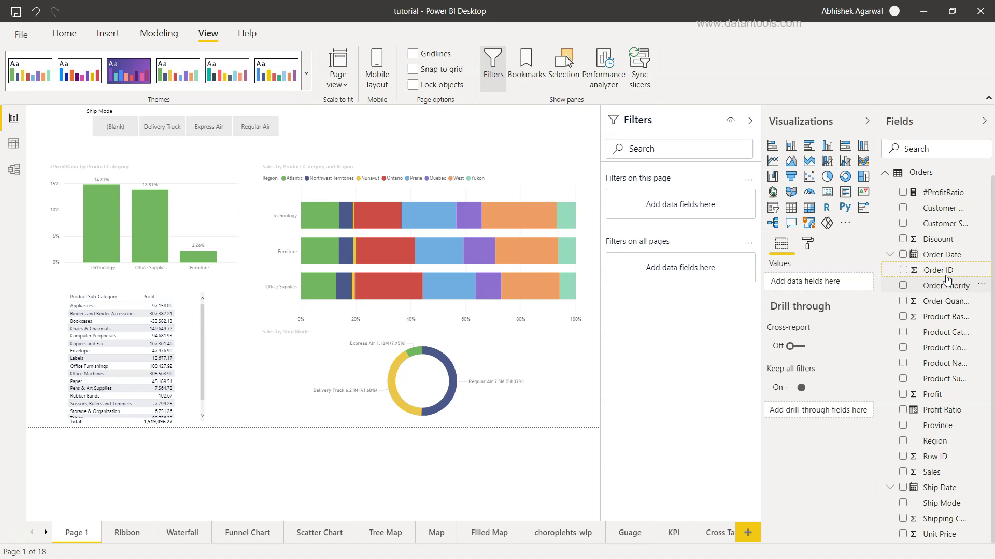
- Re-add Order Date as a page-level filter using Advanced filtering, ready for its first condition
left_click_drag(948, 259, 706, 211)
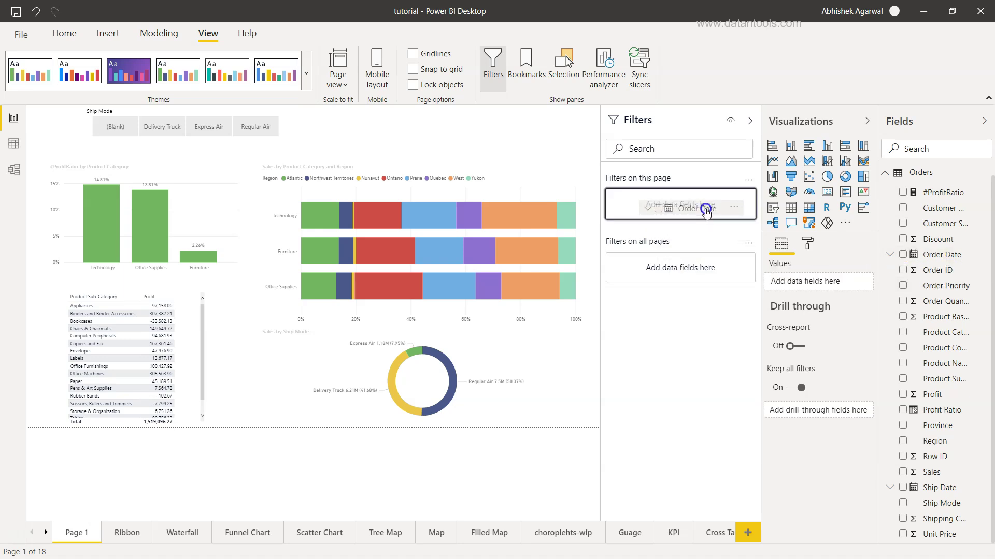
left_click_drag(706, 211, 706, 210)
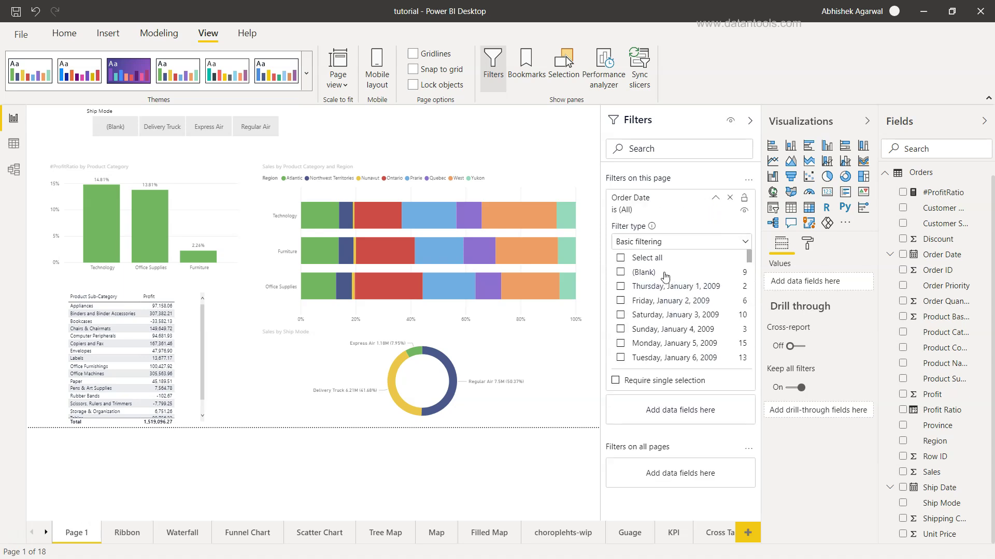
left_click(669, 243)
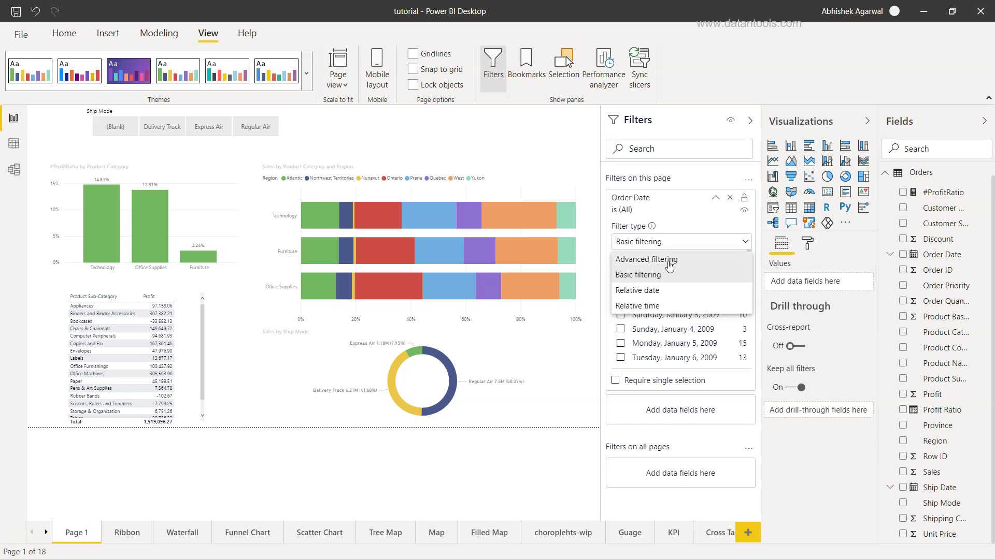
left_click(668, 260)
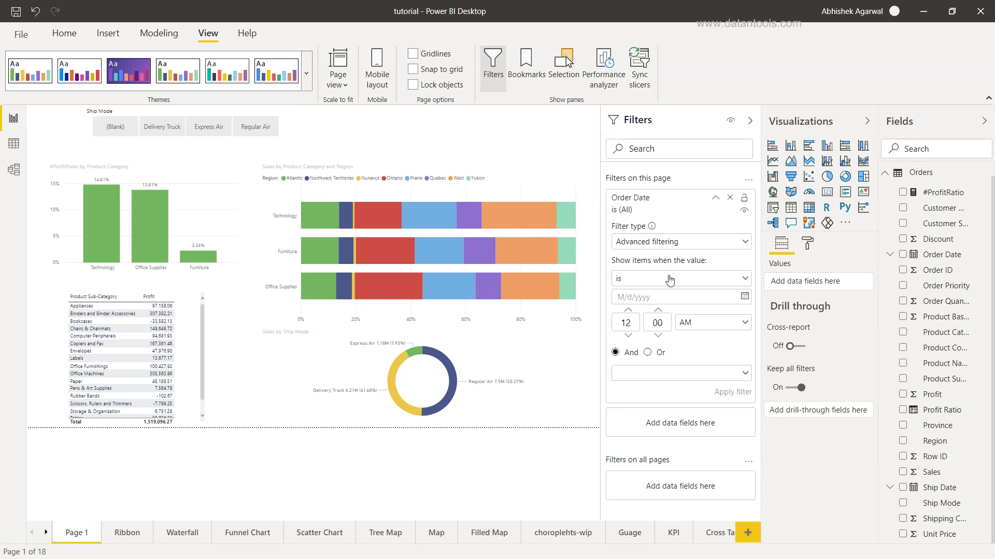
left_click(670, 279)
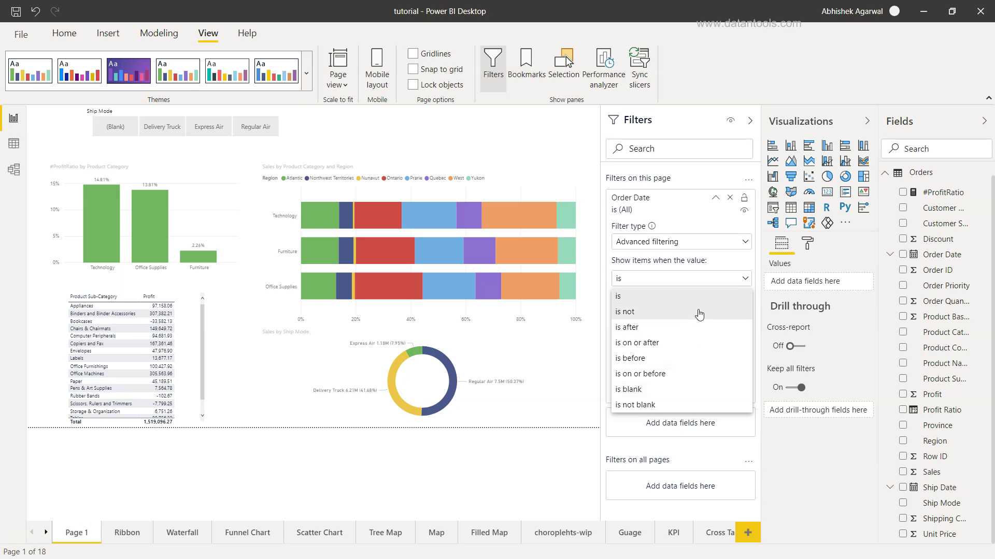
- Set the first Order Date condition to 'is after' 1/1/2010 using the calendar picker
left_click(689, 328)
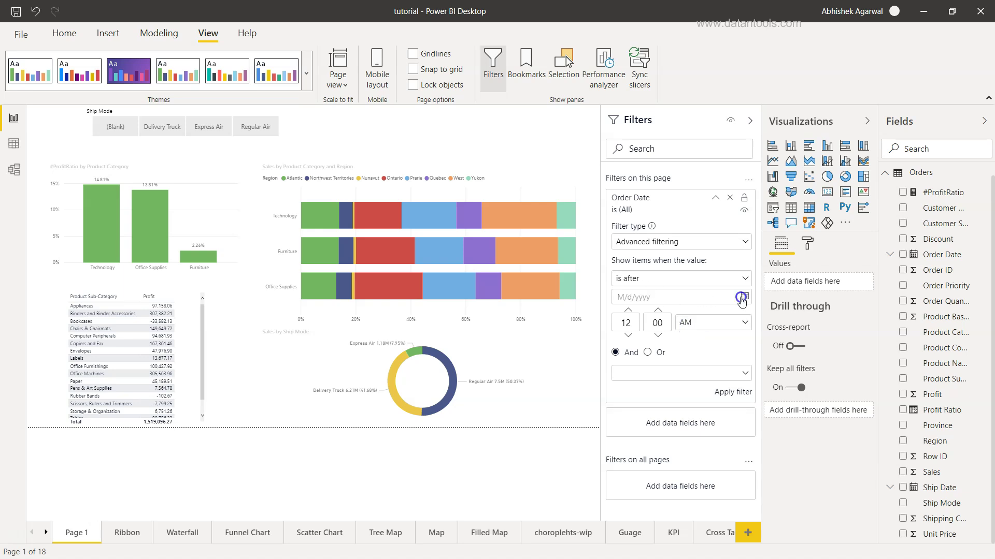
left_click(745, 297)
left_click(676, 325)
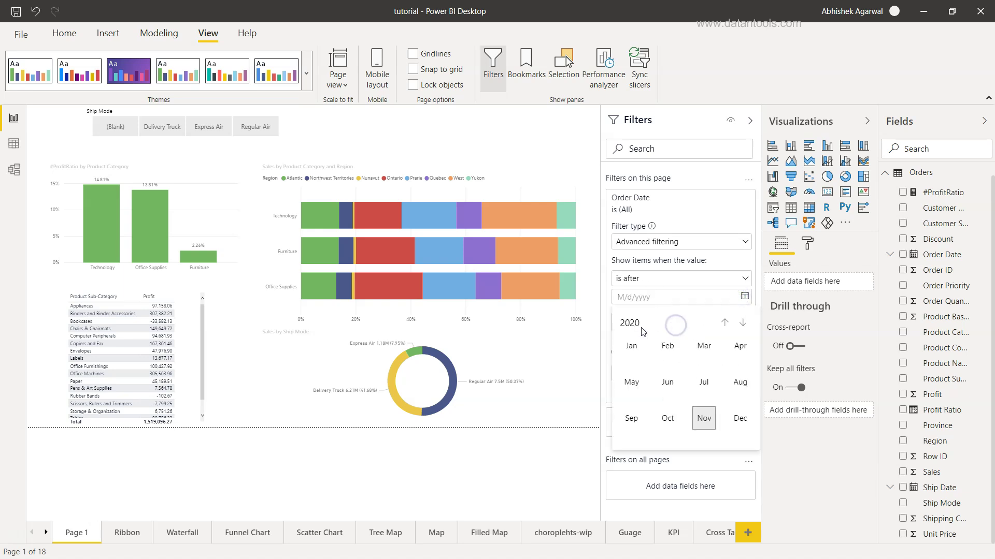
left_click(725, 323)
left_click(725, 324)
left_click(725, 323)
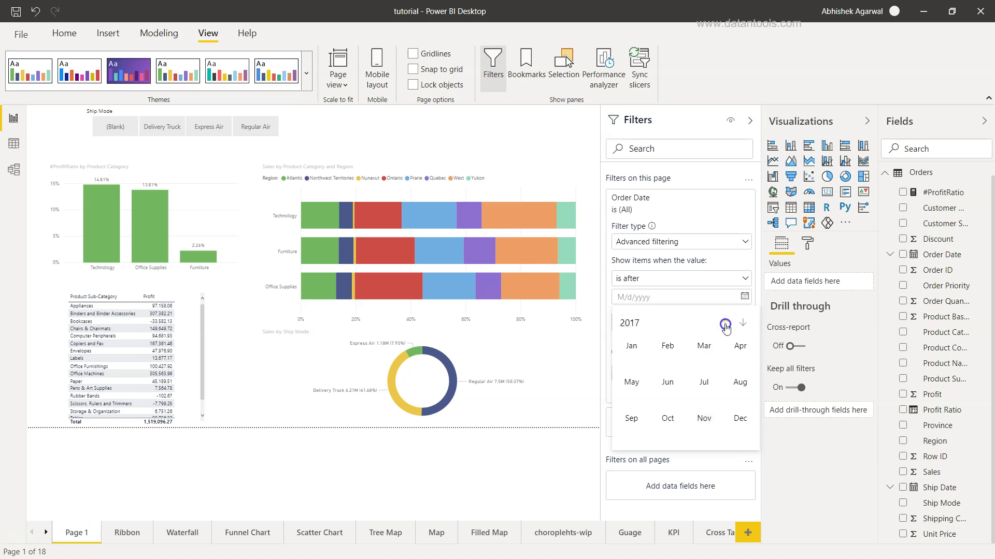
left_click(724, 323)
left_click(725, 323)
left_click(725, 323)
left_click(724, 323)
left_click(724, 324)
left_click(724, 324)
left_click(724, 323)
left_click(631, 348)
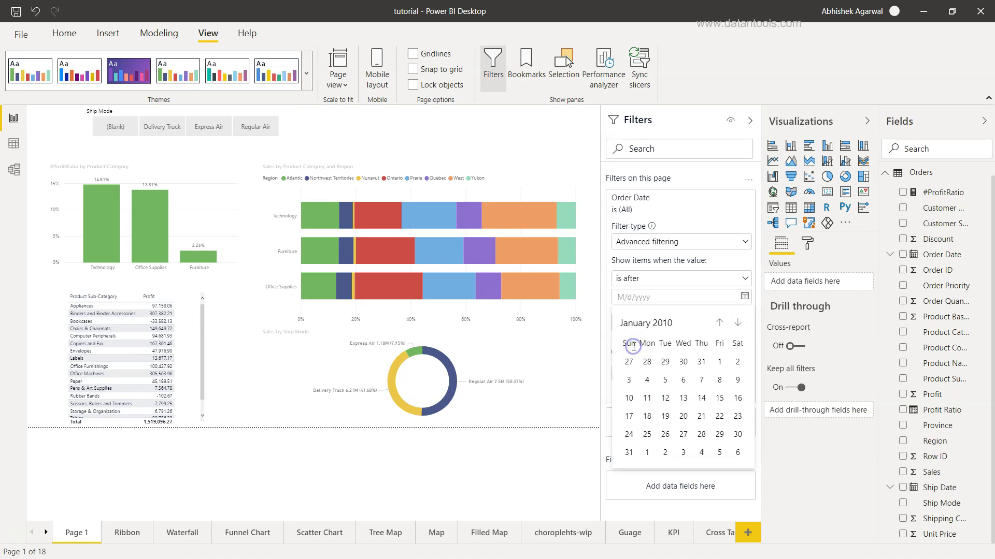
left_click(720, 363)
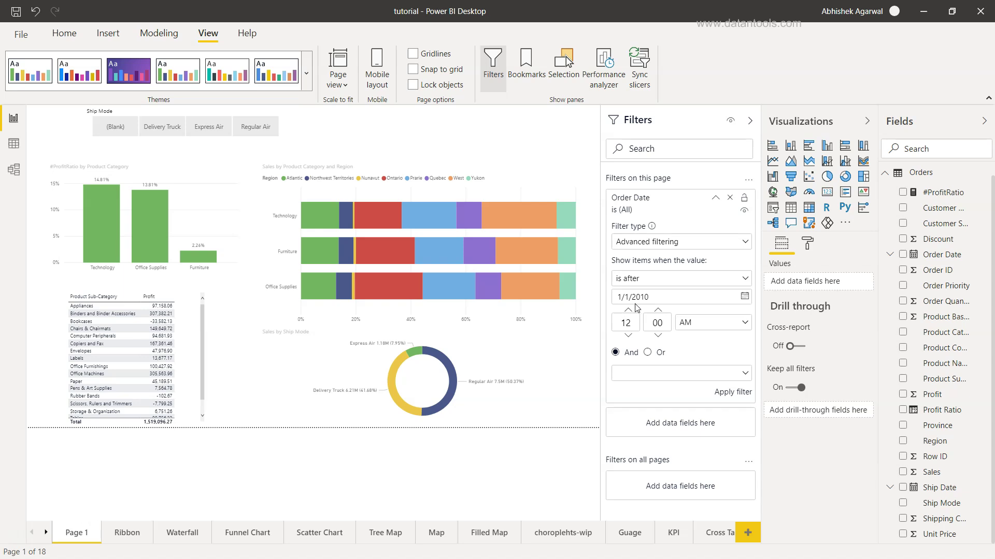
- Change the first condition from 'is after' to 'is on or after'
left_click(744, 278)
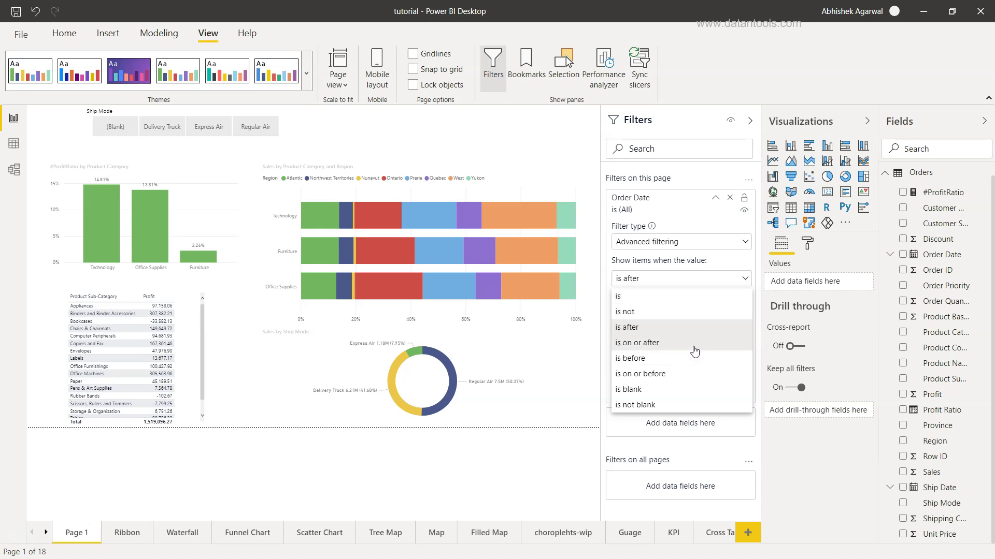
left_click(658, 343)
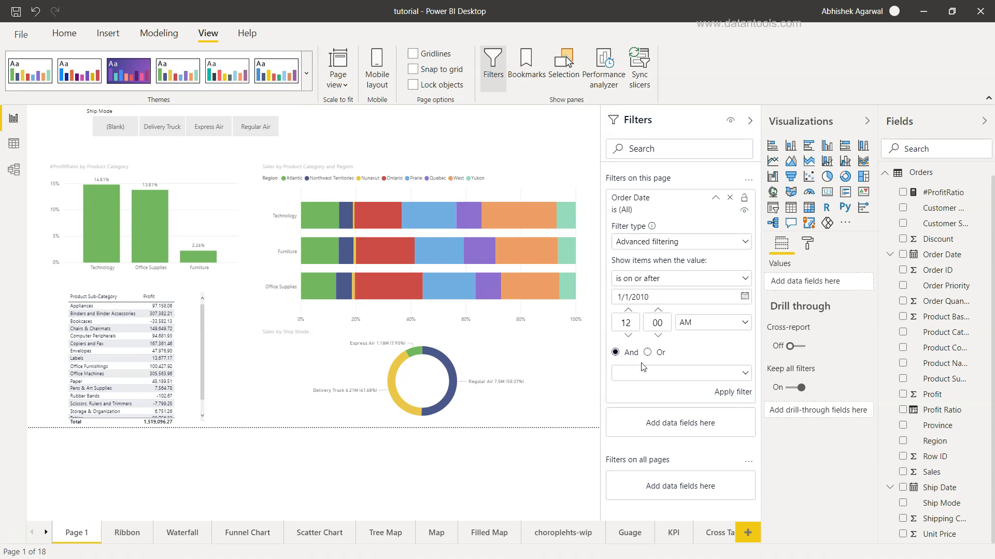
- Add a second condition 'is on or before' 12/31/2011, joined by And, and apply the filter
left_click(676, 374)
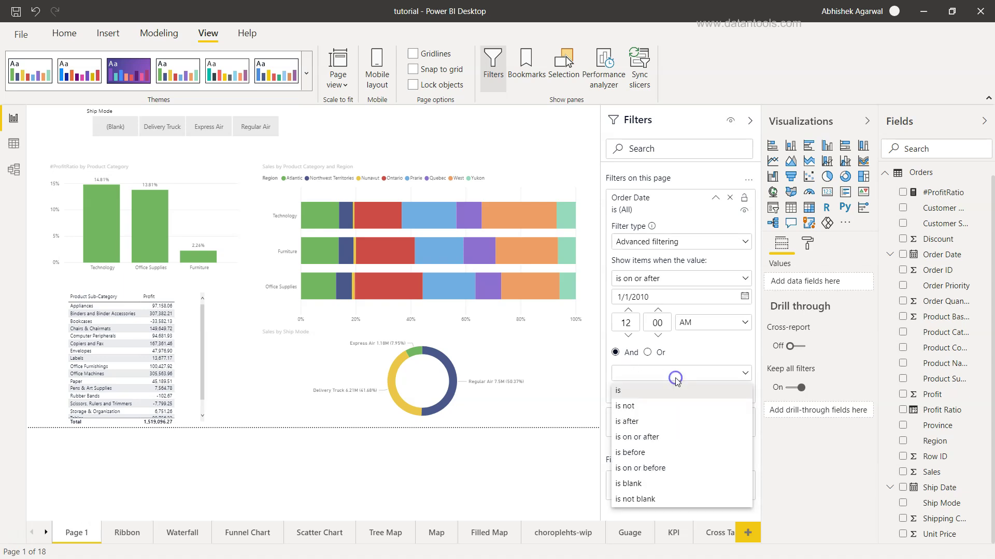
left_click(673, 468)
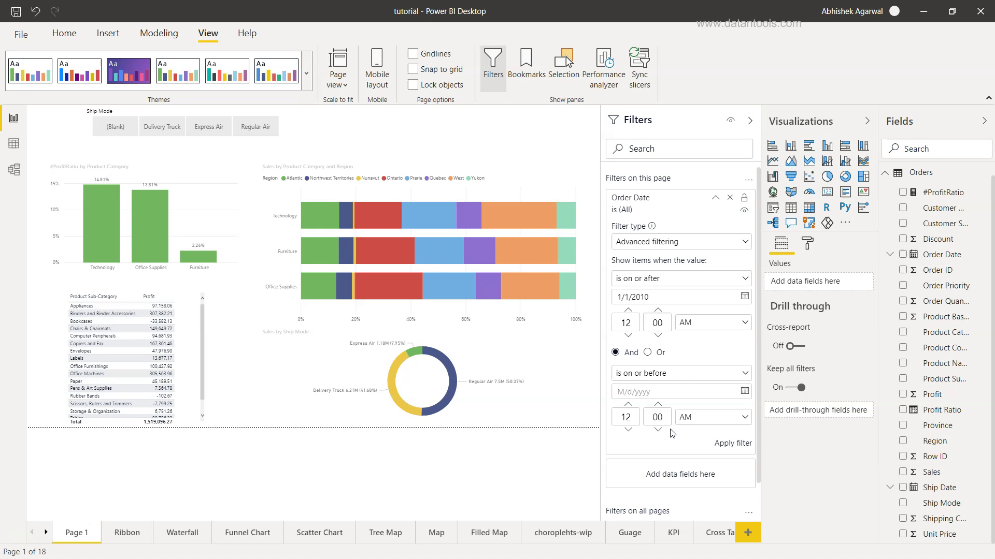
left_click(744, 392)
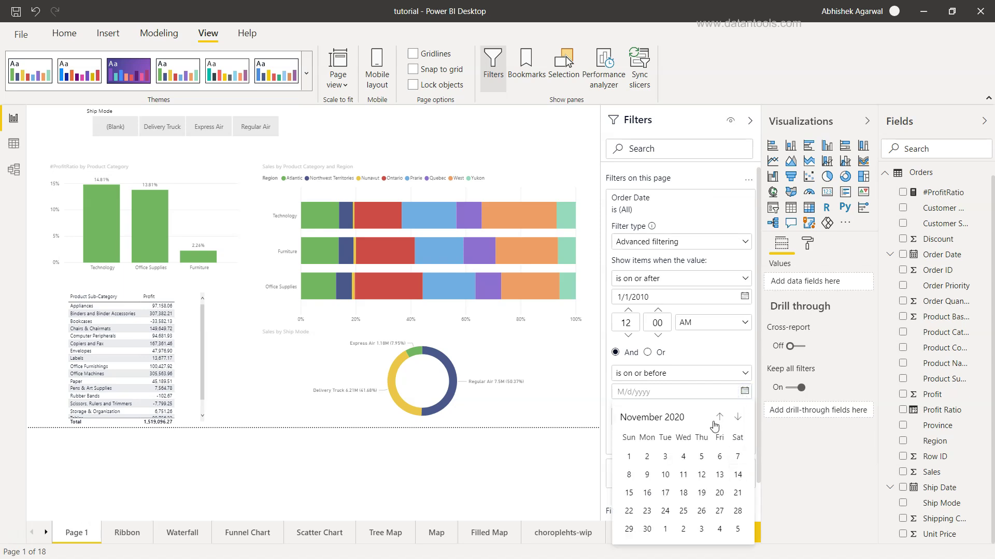
left_click(678, 418)
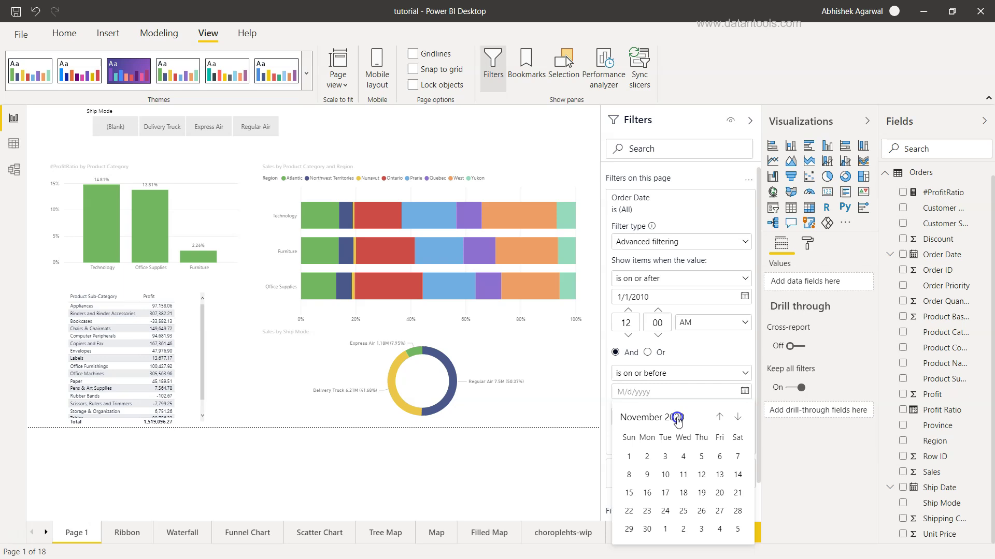
left_click(724, 417)
left_click(724, 417)
left_click(725, 417)
left_click(724, 417)
left_click(724, 417)
left_click(724, 417)
left_click(724, 417)
left_click(724, 417)
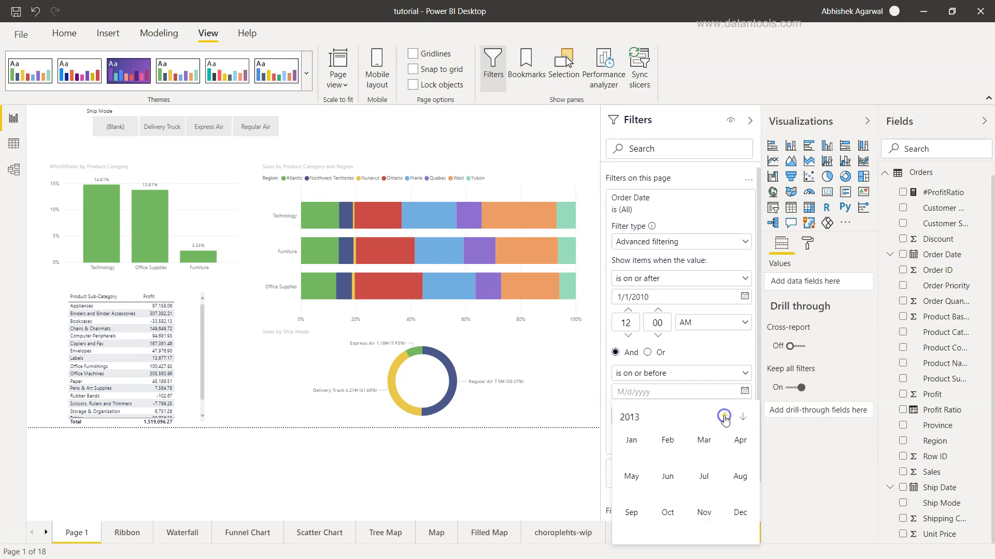
left_click(725, 417)
left_click(724, 417)
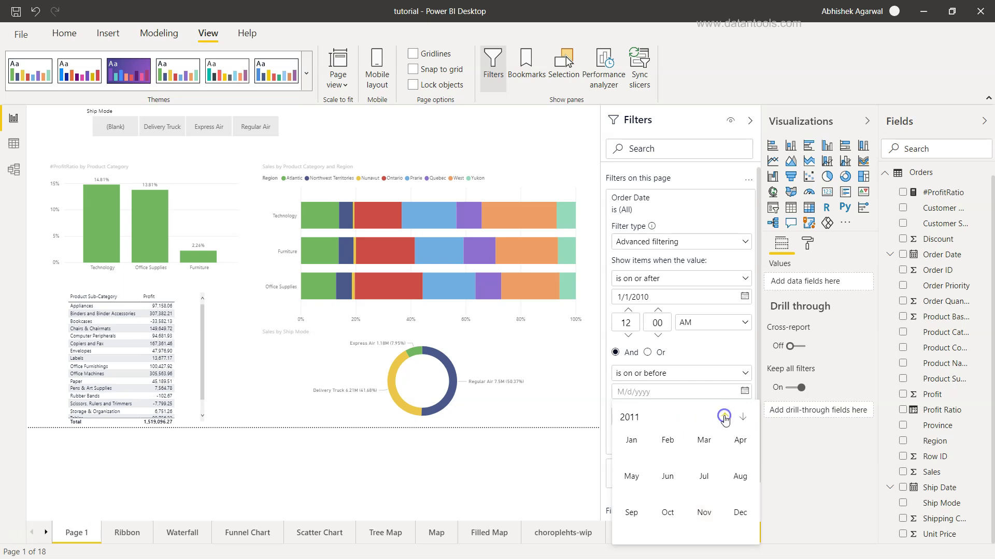
left_click(738, 513)
left_click(736, 527)
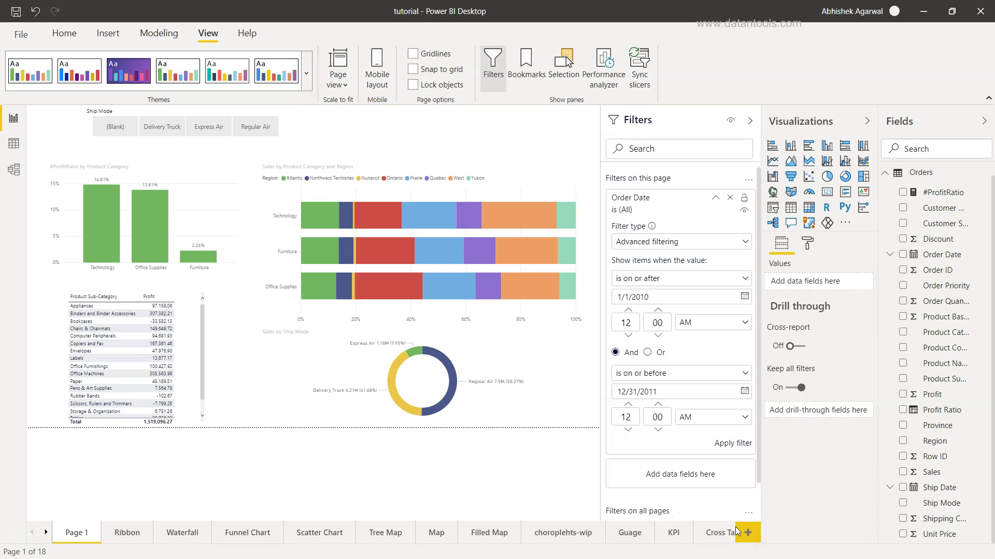
left_click(734, 446)
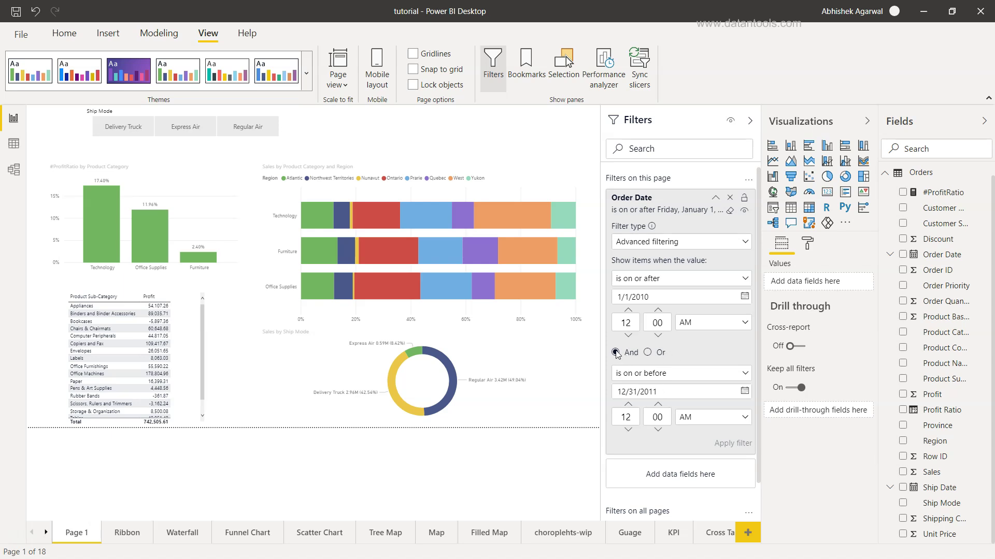
- Join the two date conditions with Or and apply, restoring the 1,519,096.27 profit total
left_click(648, 354)
left_click(730, 443)
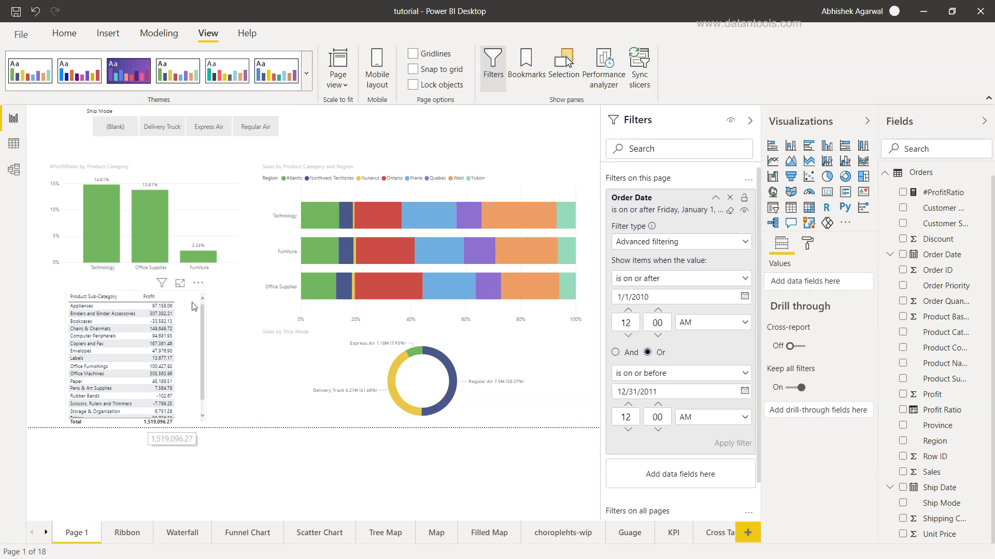
- Raise the profit table's value text from 8 to 11 pt and widen the table
left_click(204, 312)
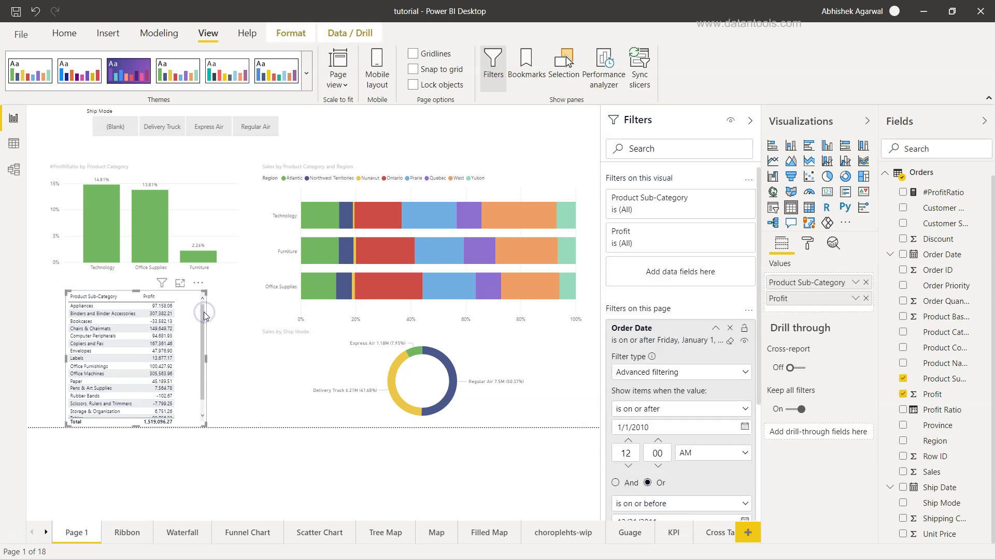
left_click(807, 247)
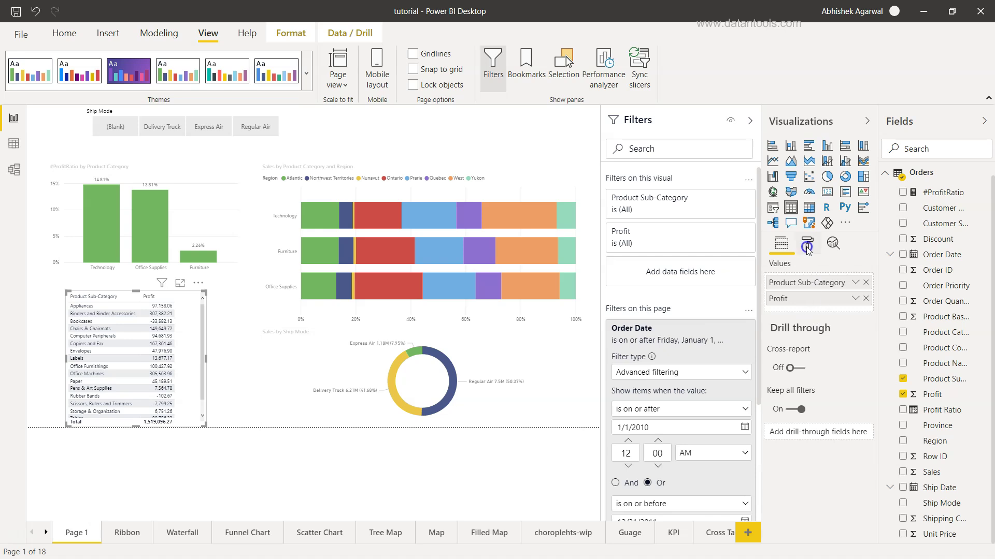
left_click(811, 388)
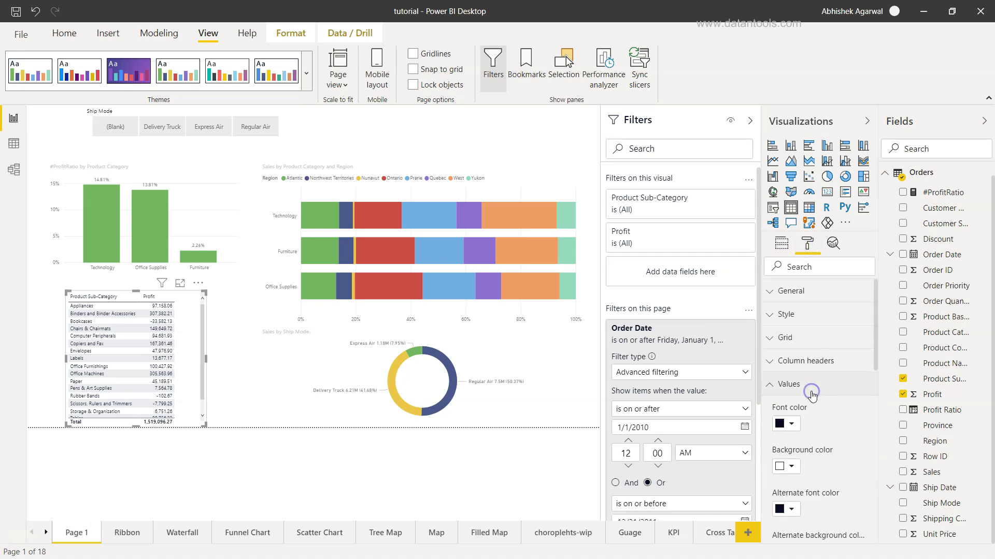
scroll(811, 394, "down", 10)
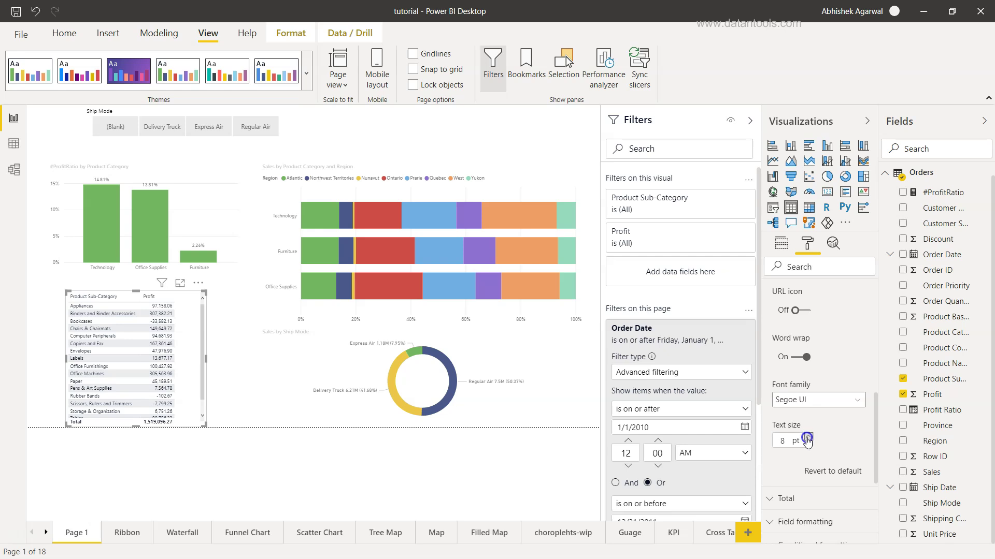
left_click(807, 437)
left_click(807, 437)
left_click(807, 438)
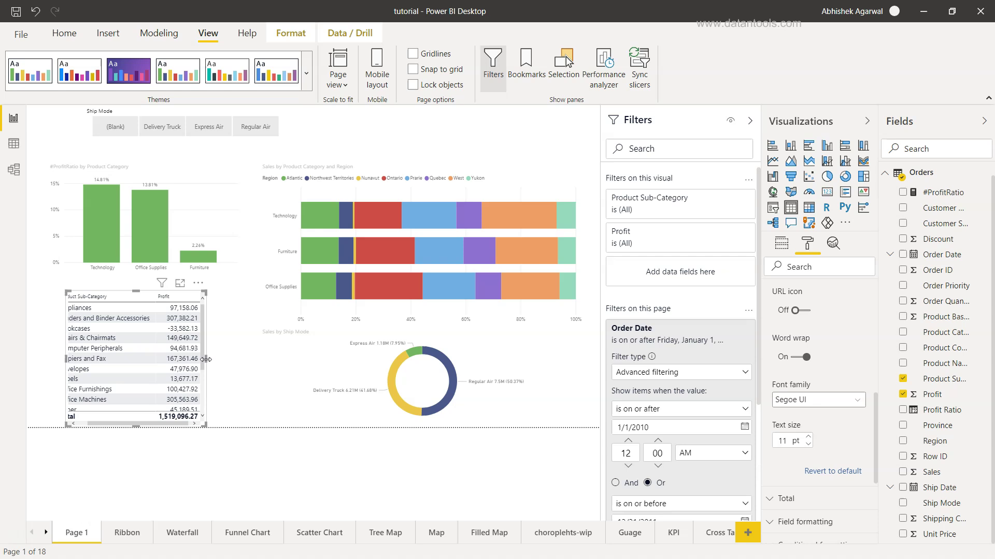
left_click_drag(206, 359, 255, 360)
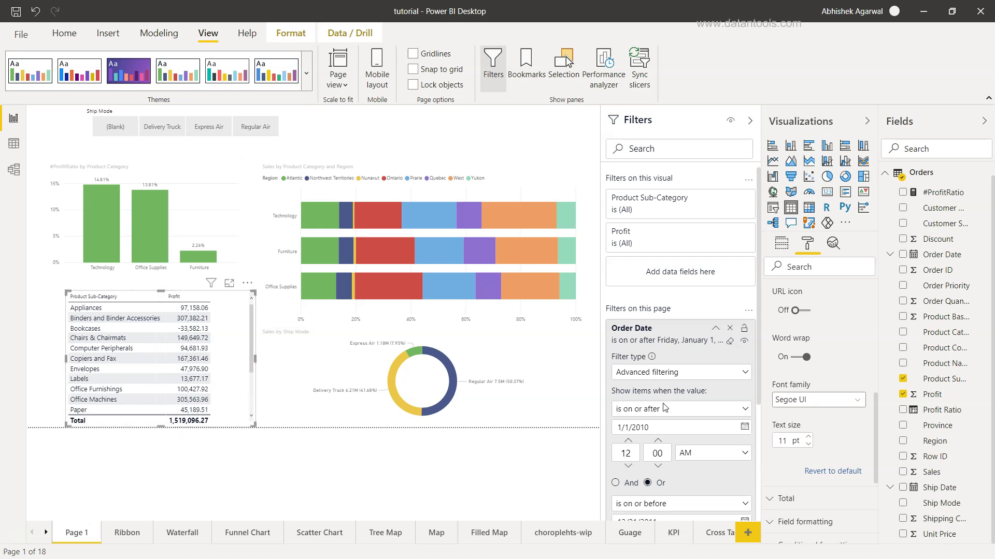
- Rejoin the date conditions with And and apply, dropping the profit total to 742,505.61
scroll(665, 408, "down", 3)
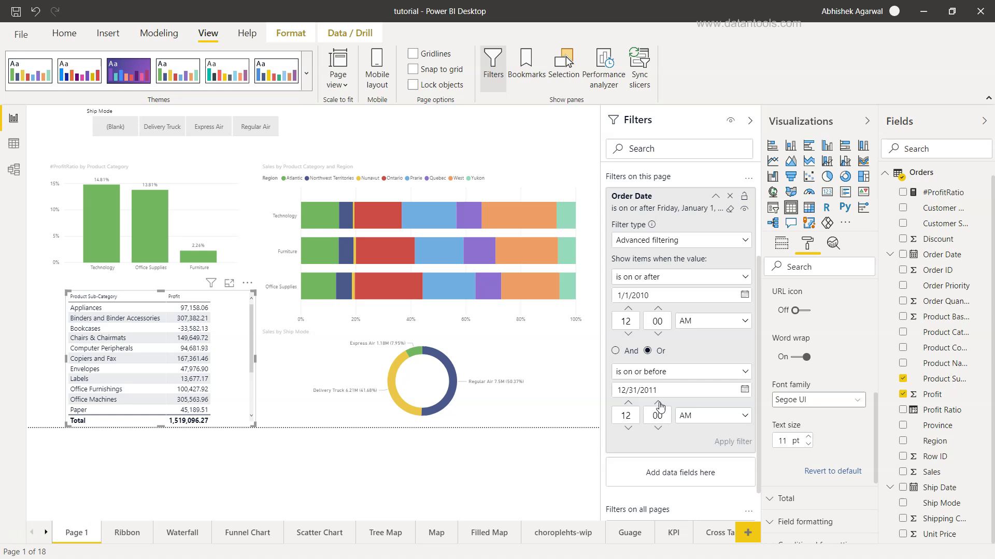
left_click(618, 351)
left_click(724, 442)
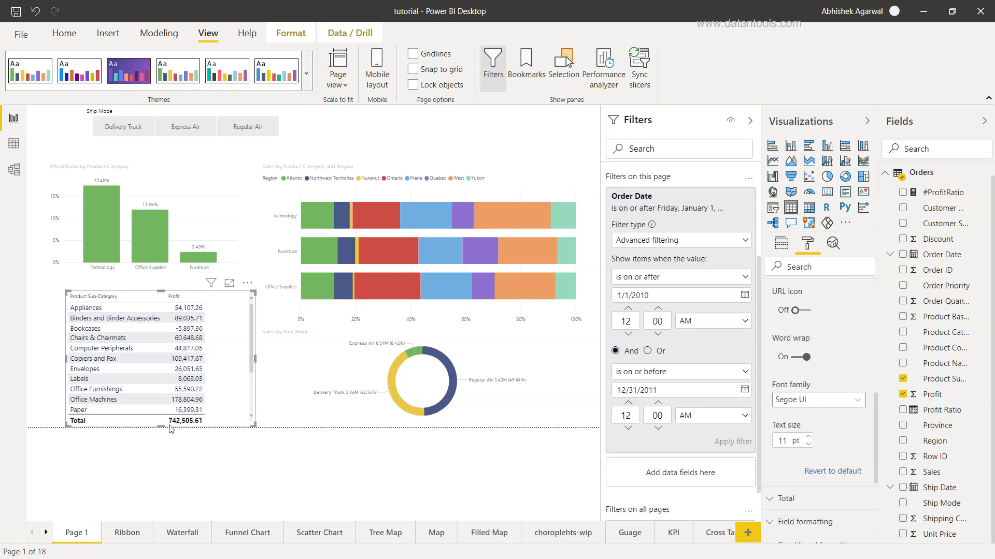
scroll(625, 381, "up", 1)
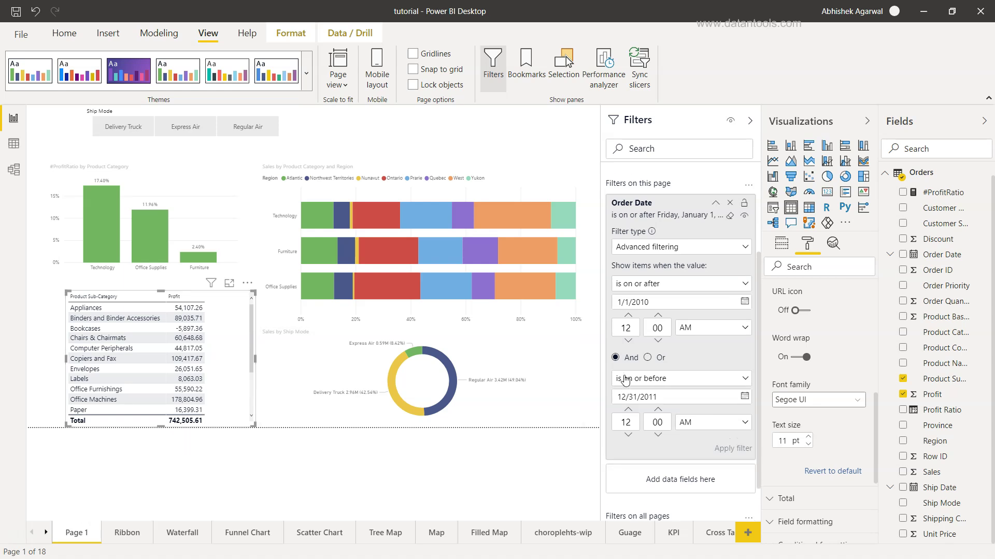
scroll(624, 378, "up", 3)
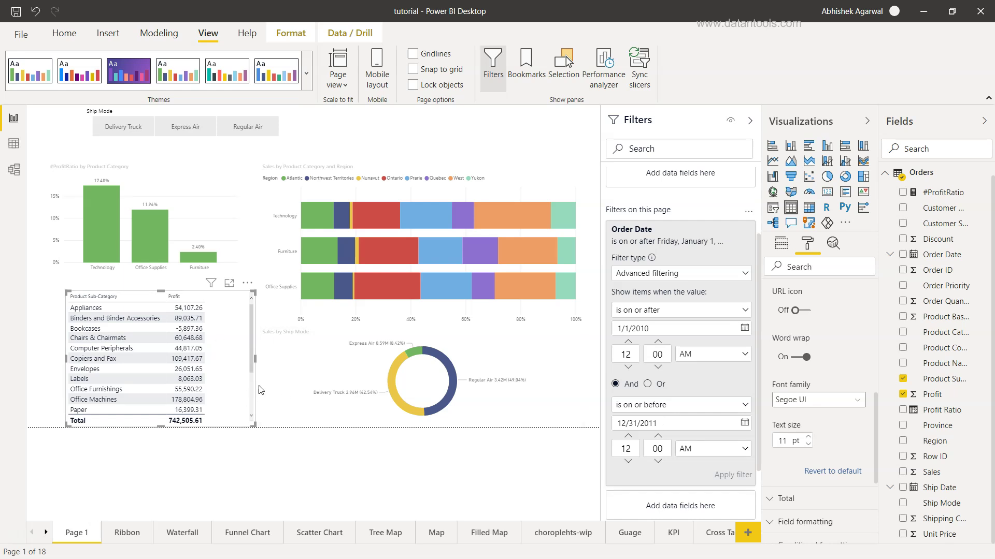
- Change both date conditions to 'is', joined by And, and apply, leaving every visual empty
left_click(648, 385)
left_click(711, 312)
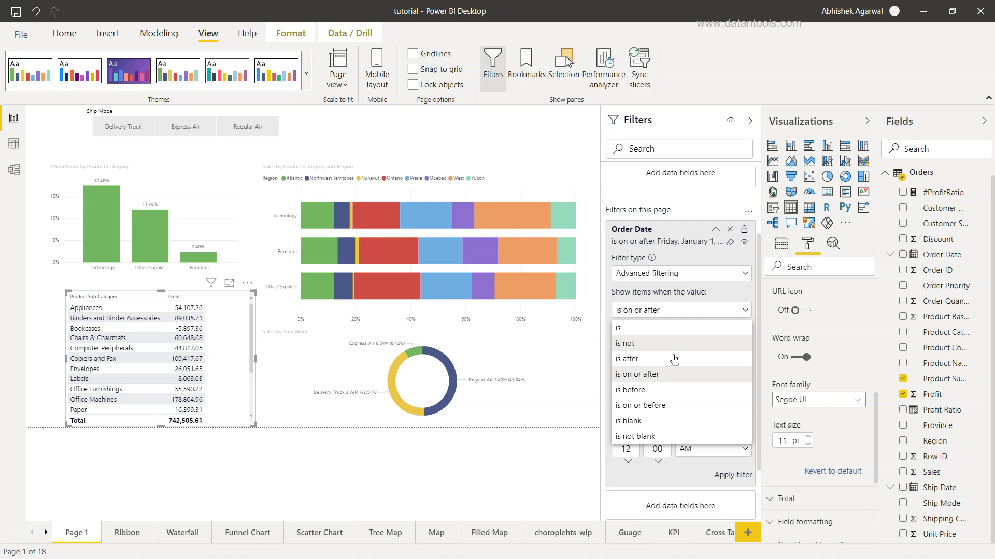
left_click(674, 328)
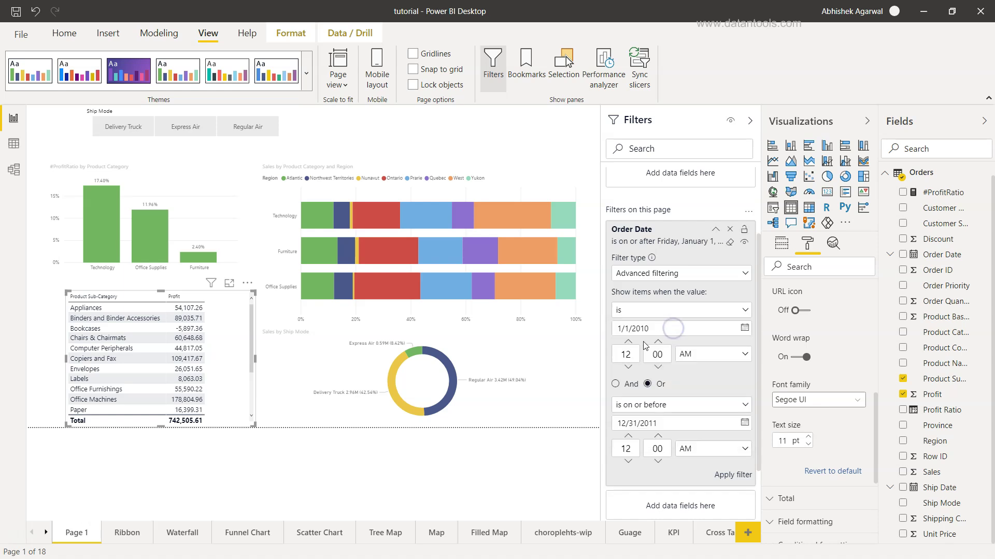
left_click(642, 405)
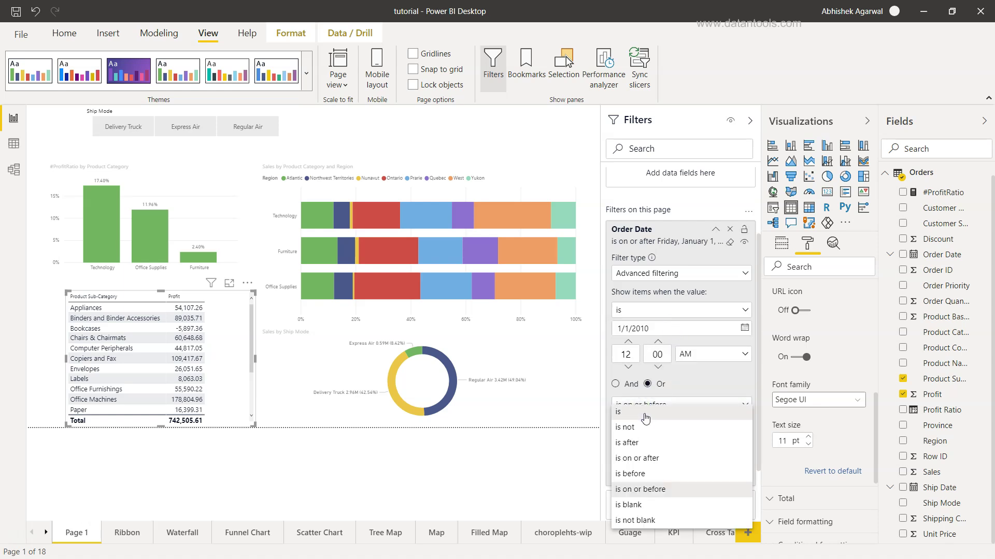
left_click(644, 411)
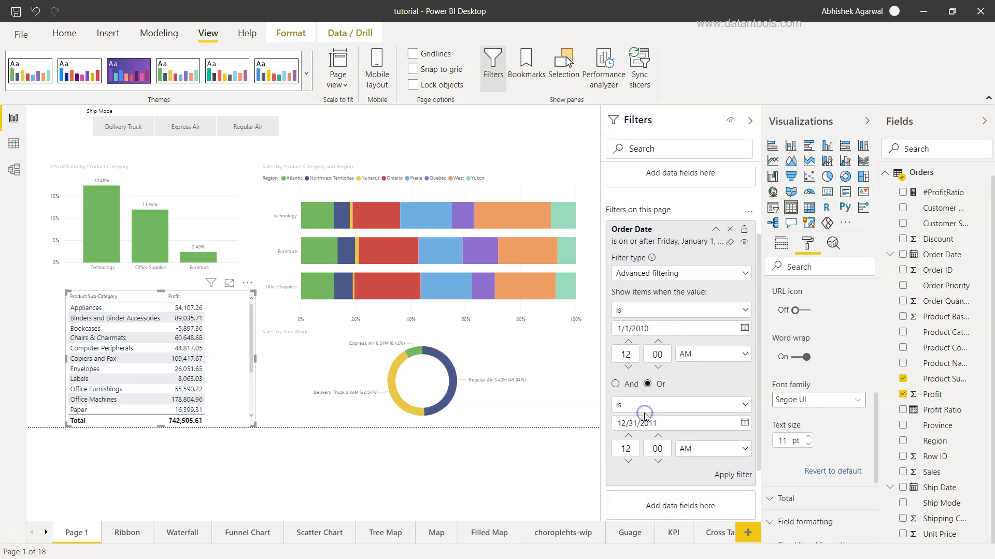
left_click(615, 384)
left_click(721, 476)
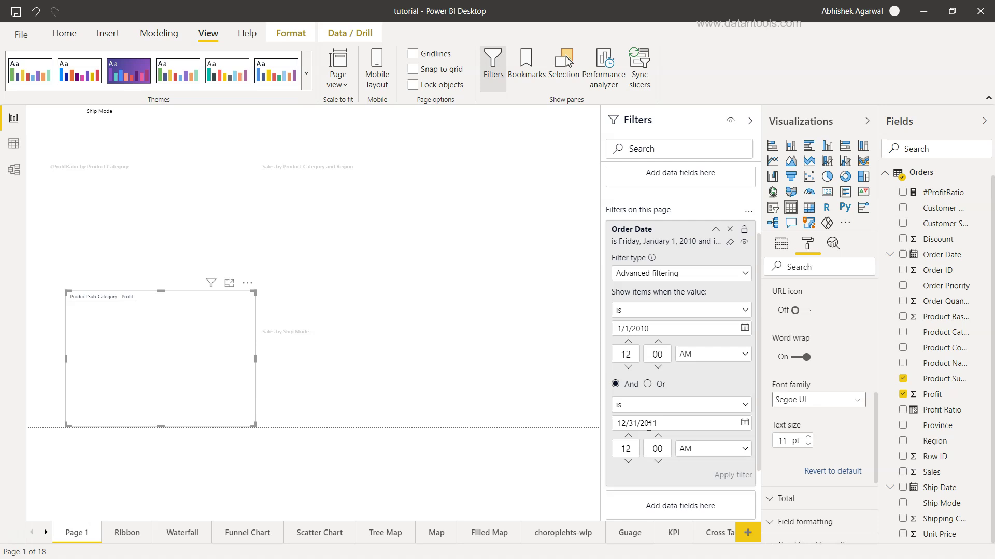
- Revert the second condition to 'is on or before' 12/31/2011 and apply, giving a 407.41 total
left_click(746, 405)
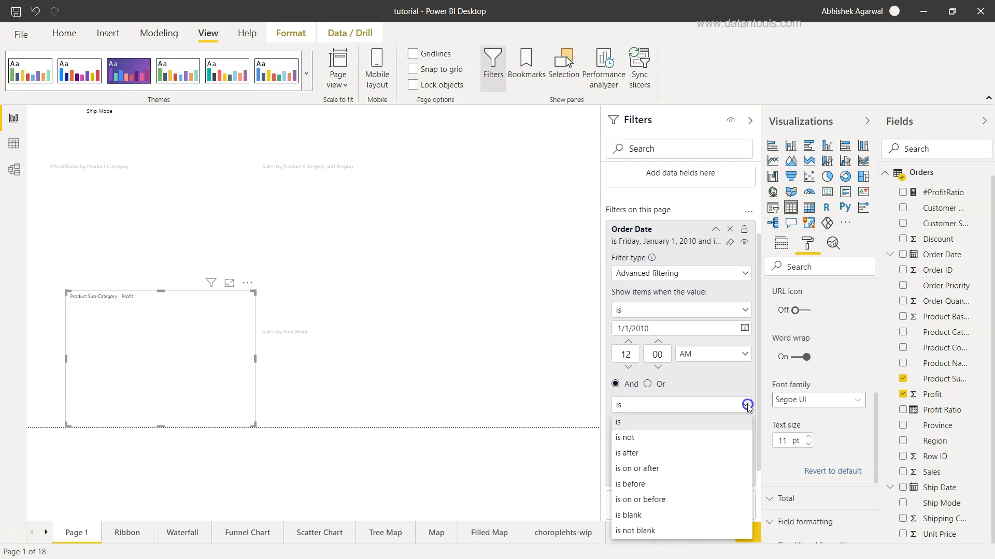
left_click(691, 501)
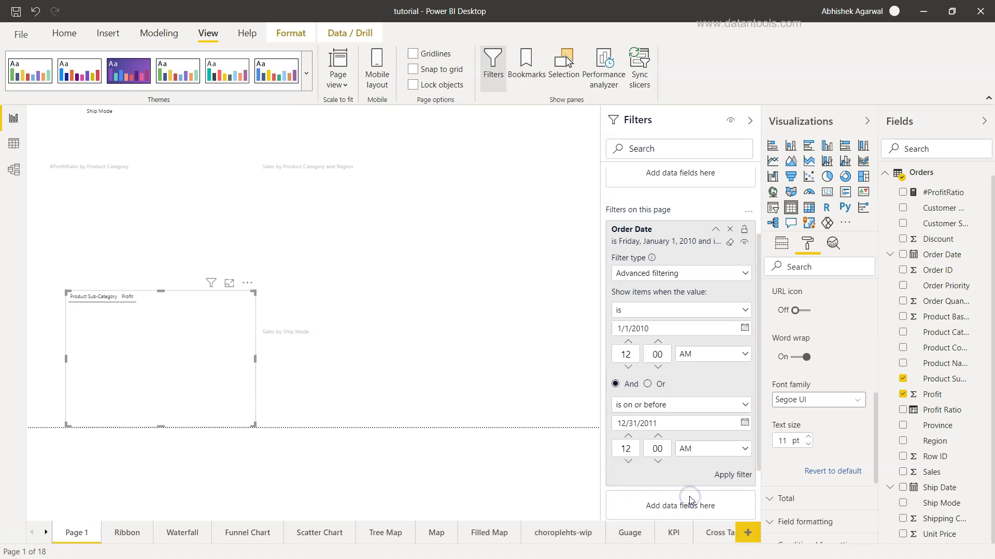
left_click(729, 475)
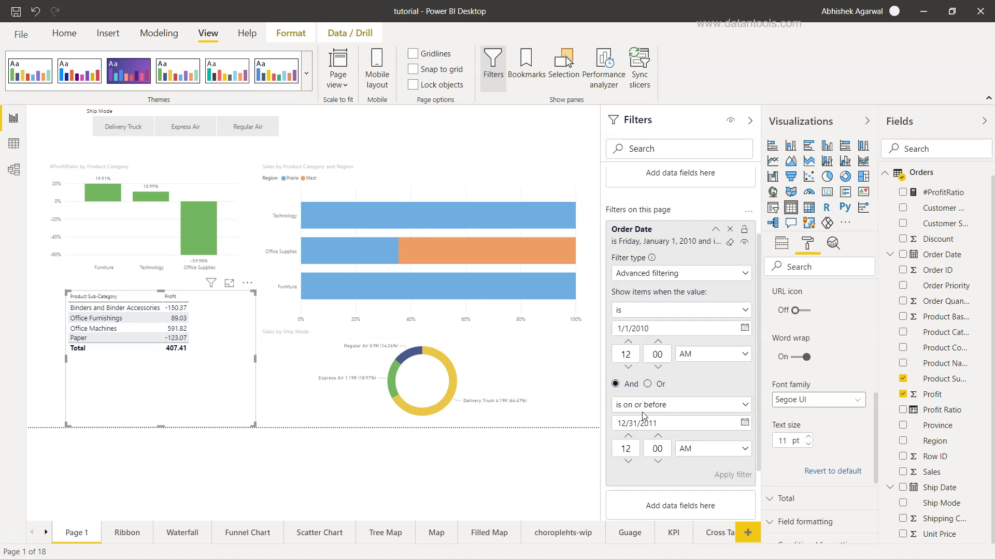
- Join the two Order Date conditions with Or and apply, raising the profit total to 1,177,313.05
left_click(648, 385)
left_click(744, 477)
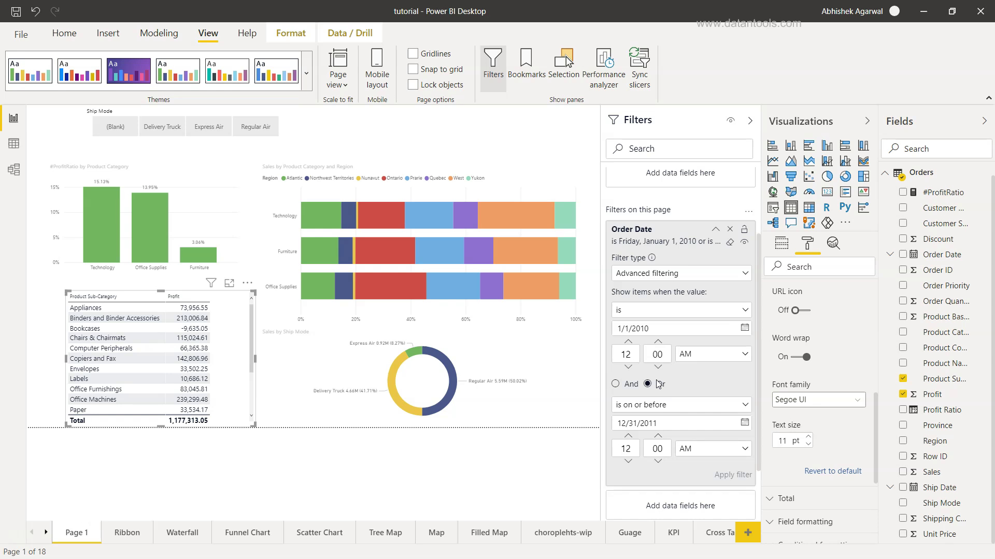
left_click(688, 311)
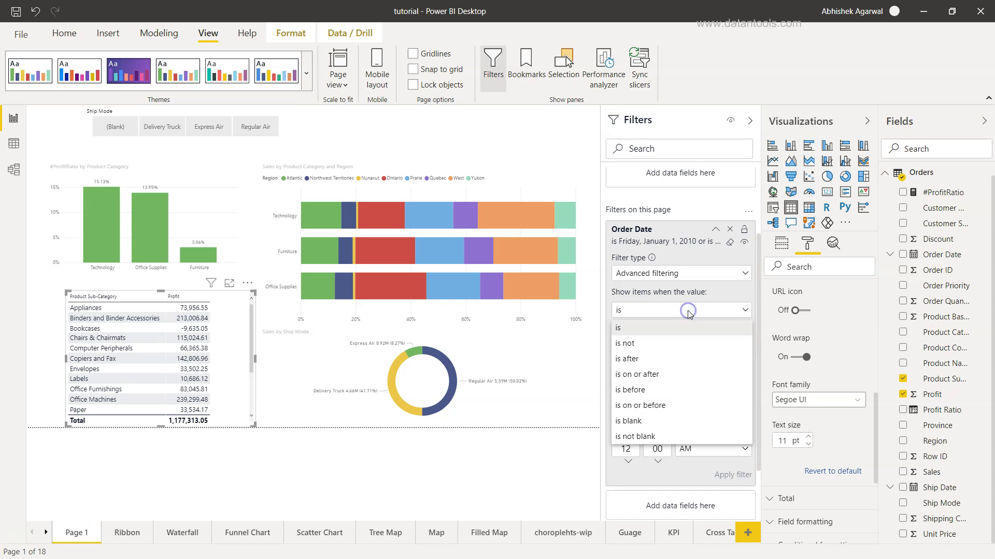
left_click(688, 310)
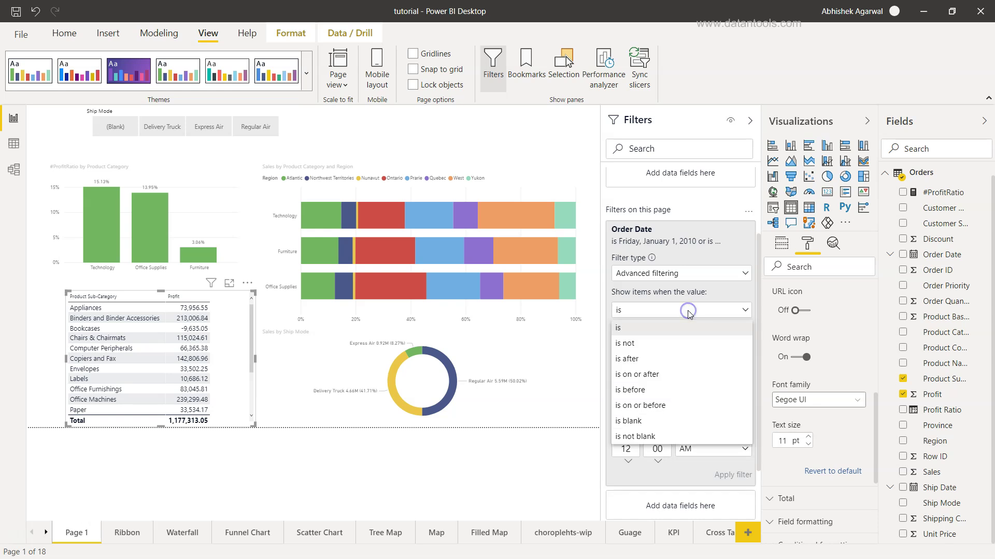
left_click(612, 295)
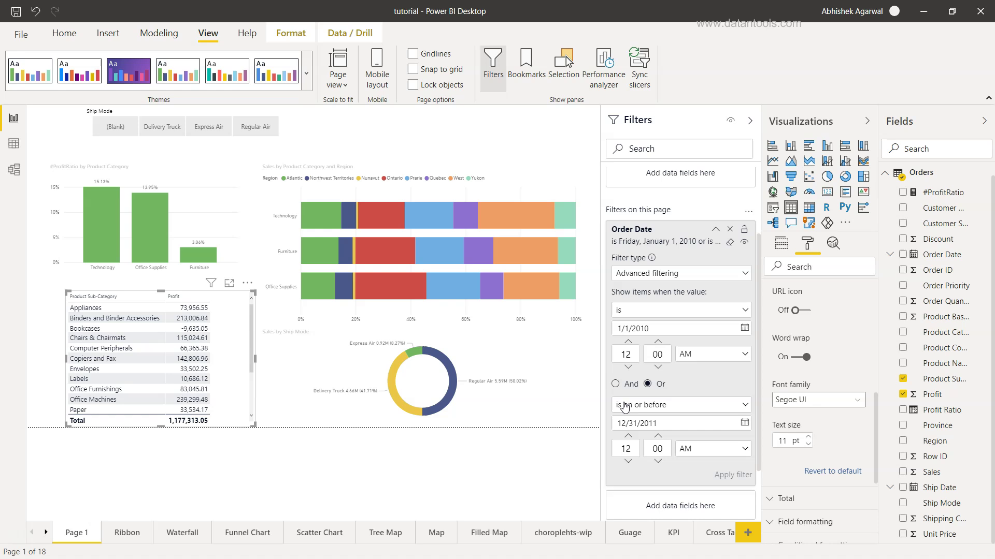